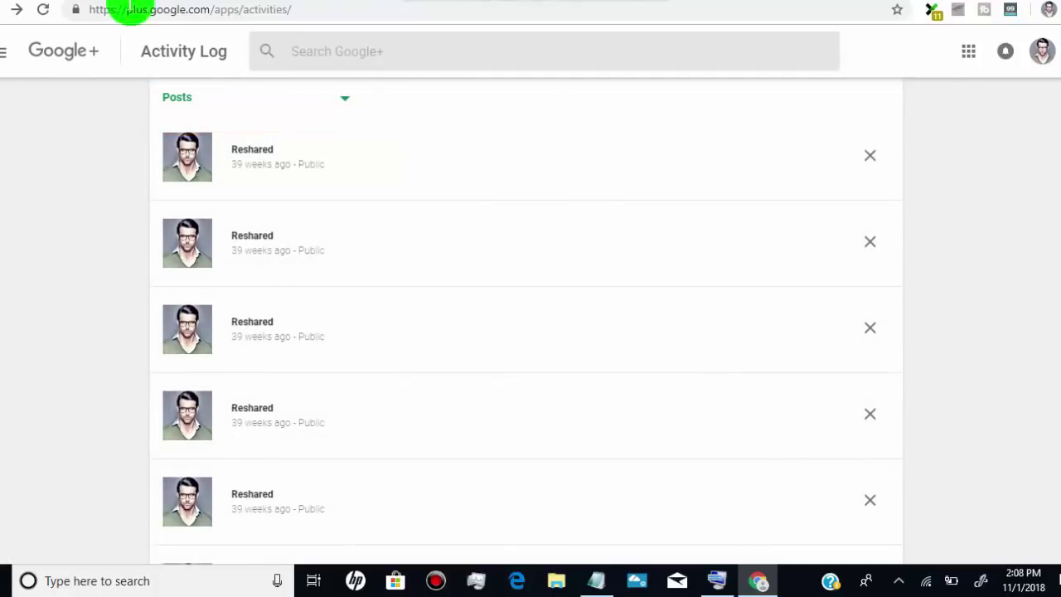
Inspect the Activity Log page in Chrome and switch DevTools to the Console
right_click(27, 268)
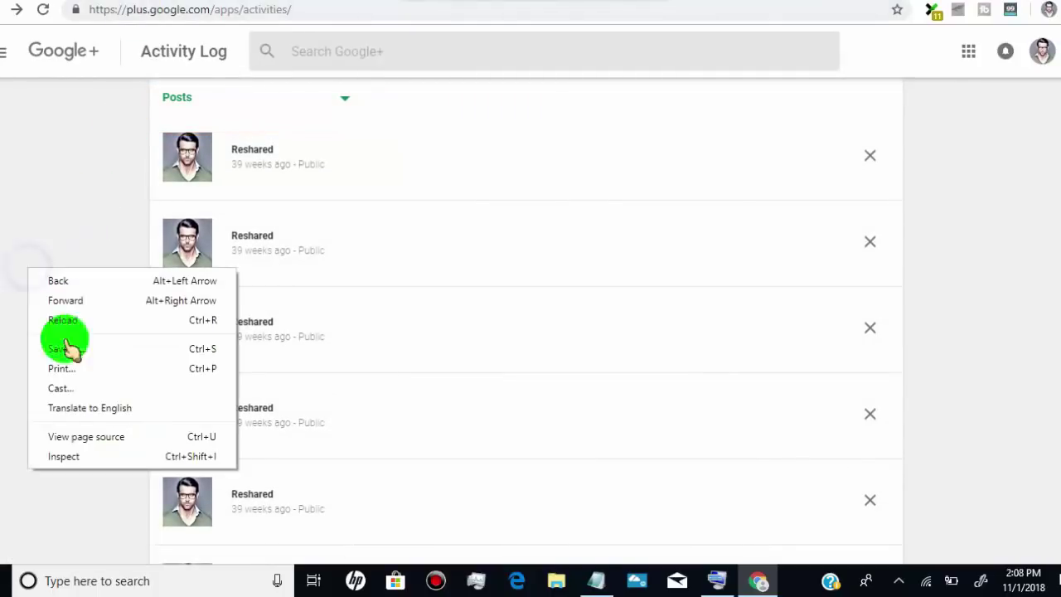
click(91, 456)
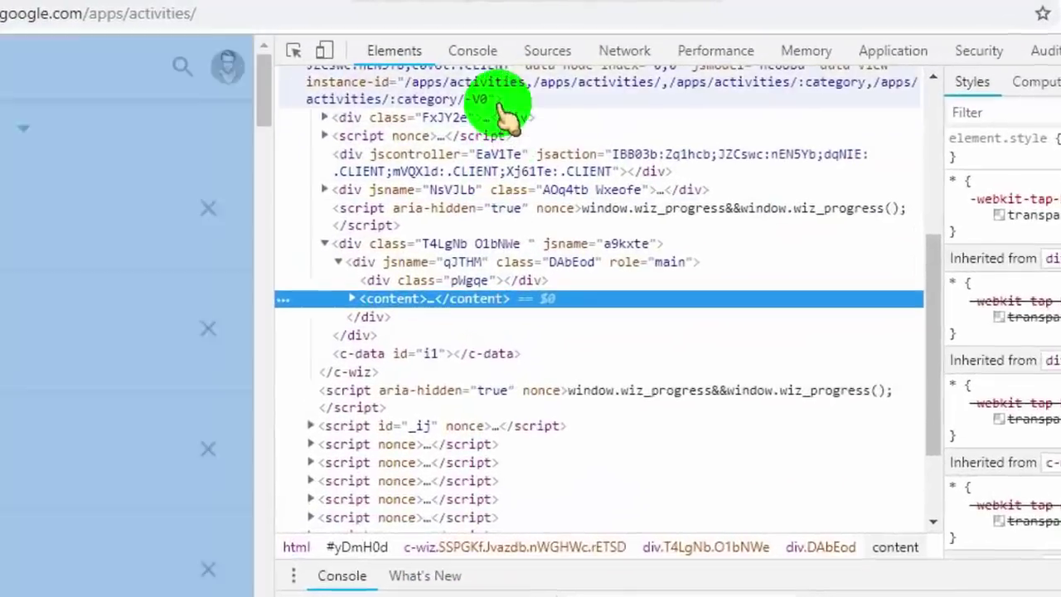
click(489, 37)
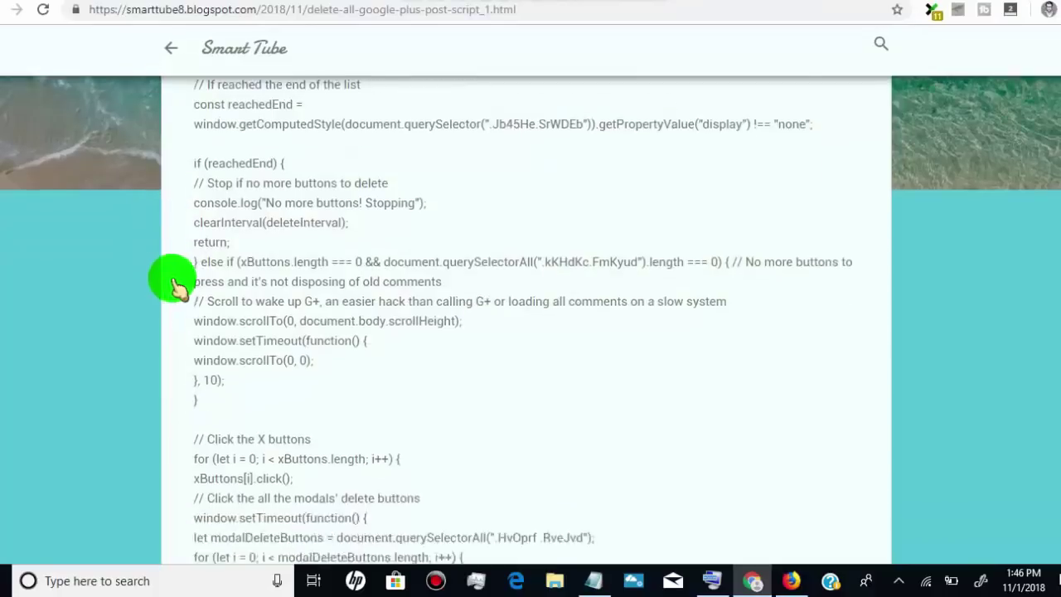
Select the Delete All Google Plus Post Script from document.body to its final line and copy it
scroll(171, 273, down, 1)
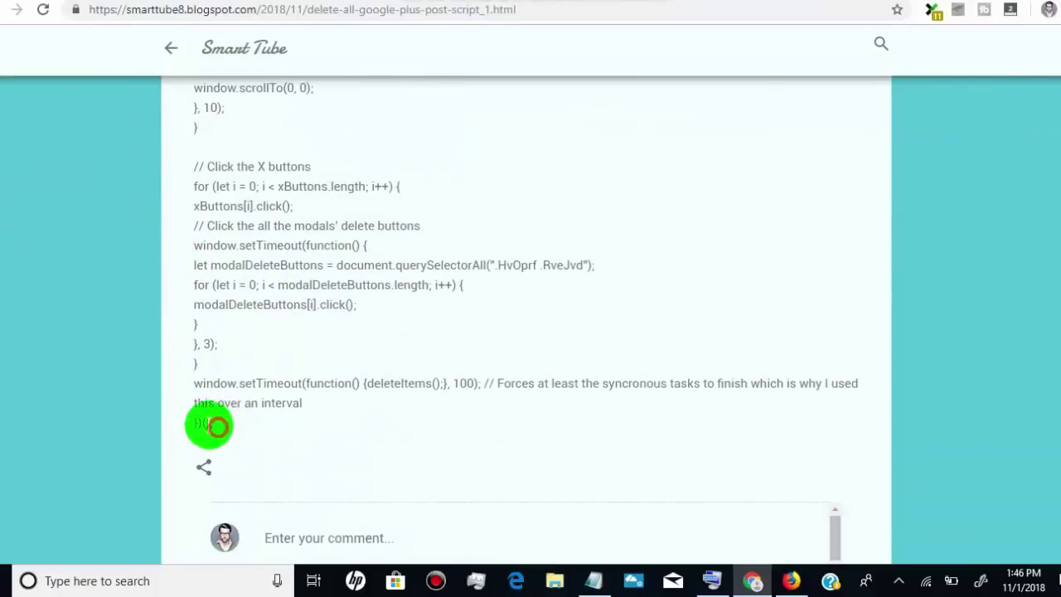
mouse_move(199, 397)
mouse_down()
mouse_move(218, 433)
mouse_move(188, 88)
mouse_up()
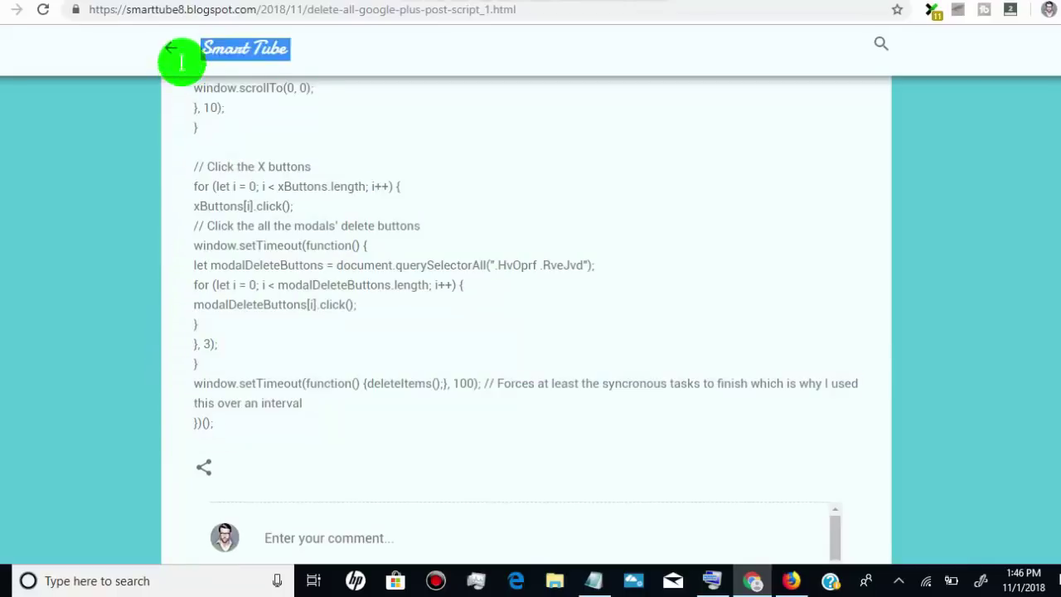
mouse_move(187, 87)
mouse_down()
mouse_move(185, 52)
mouse_move(192, 241)
mouse_up()
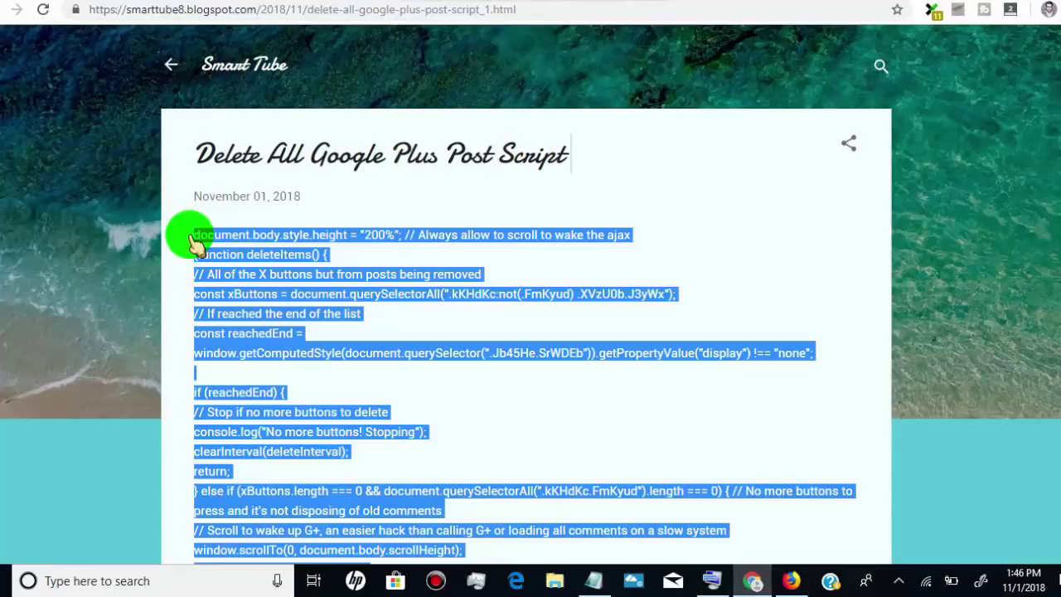
right_click(202, 242)
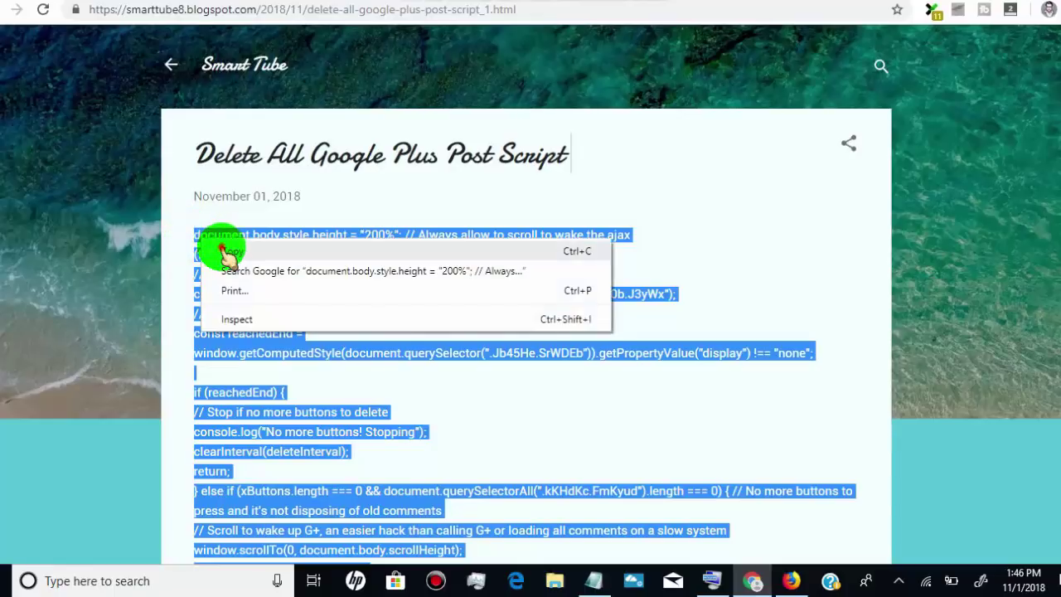
click(217, 250)
drag(196, 235, 302, 361)
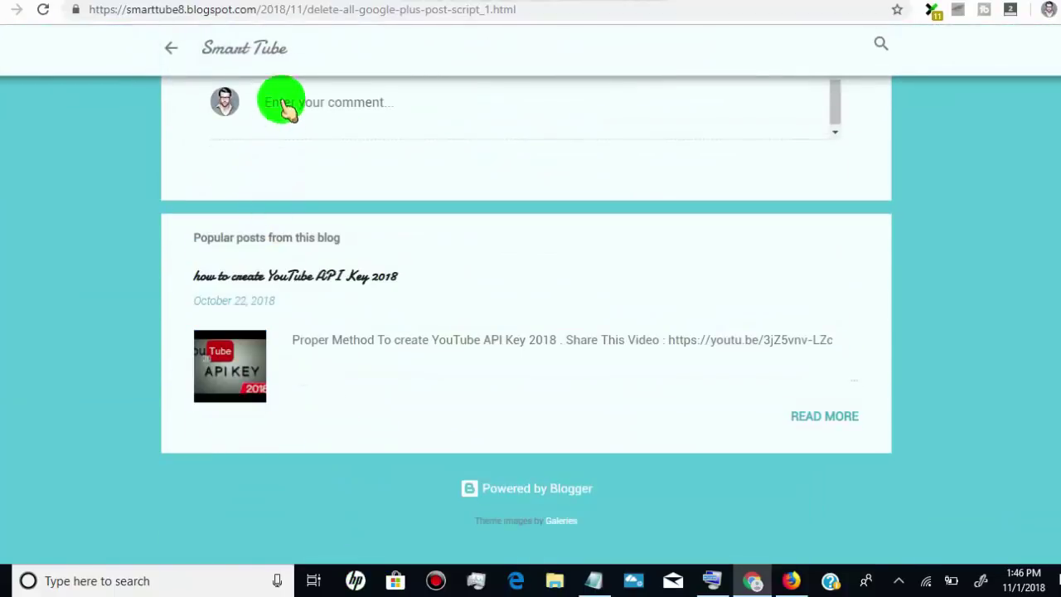
drag(303, 361, 264, 209)
drag(274, 291, 221, 379)
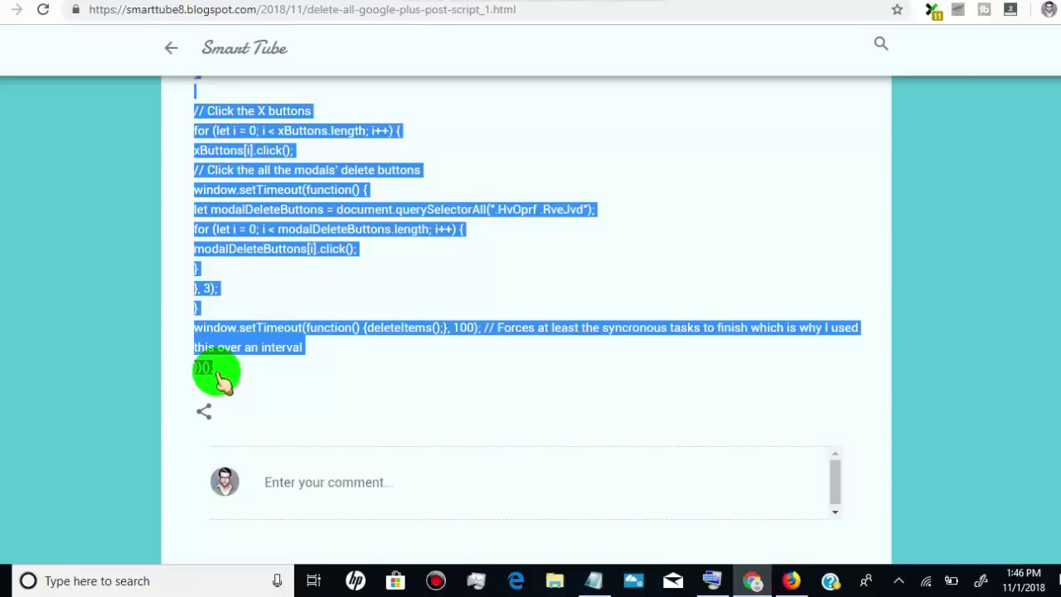
right_click(207, 210)
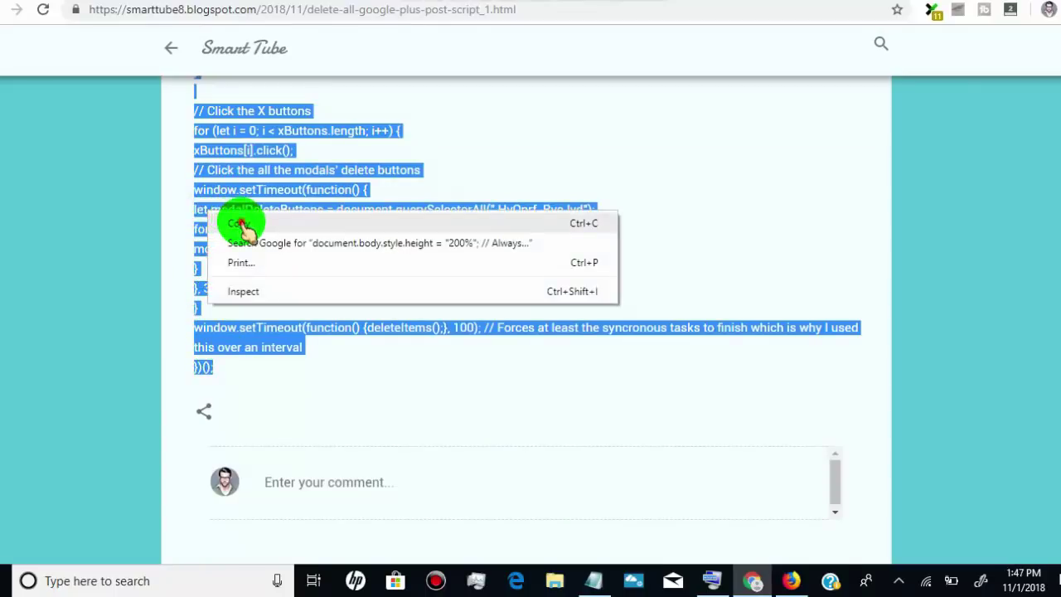
click(239, 224)
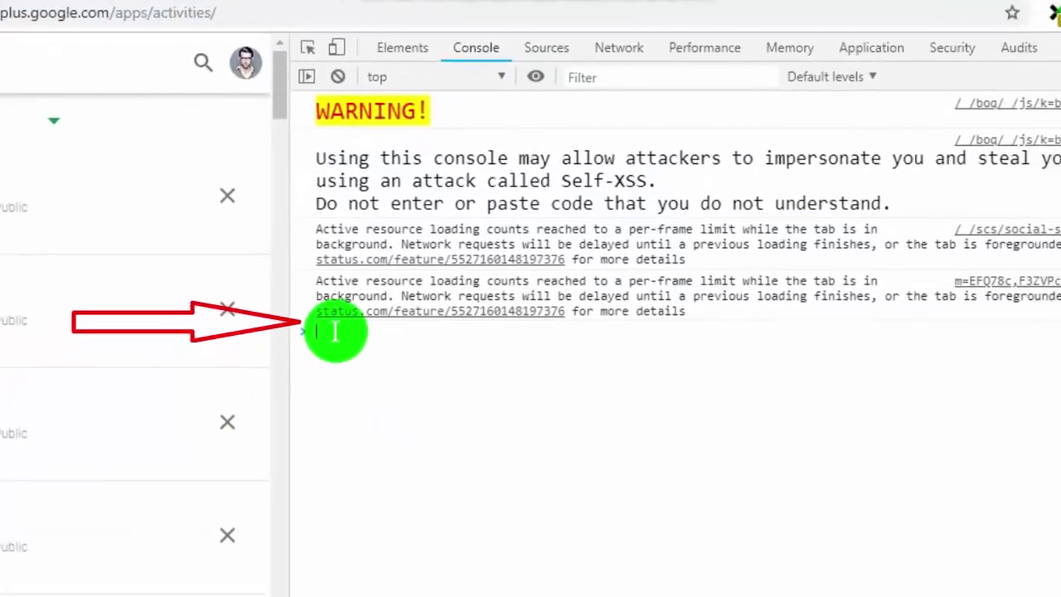
Paste the deletion script into the Chrome console and run it until it reports no more buttons
key(ctrl+v)
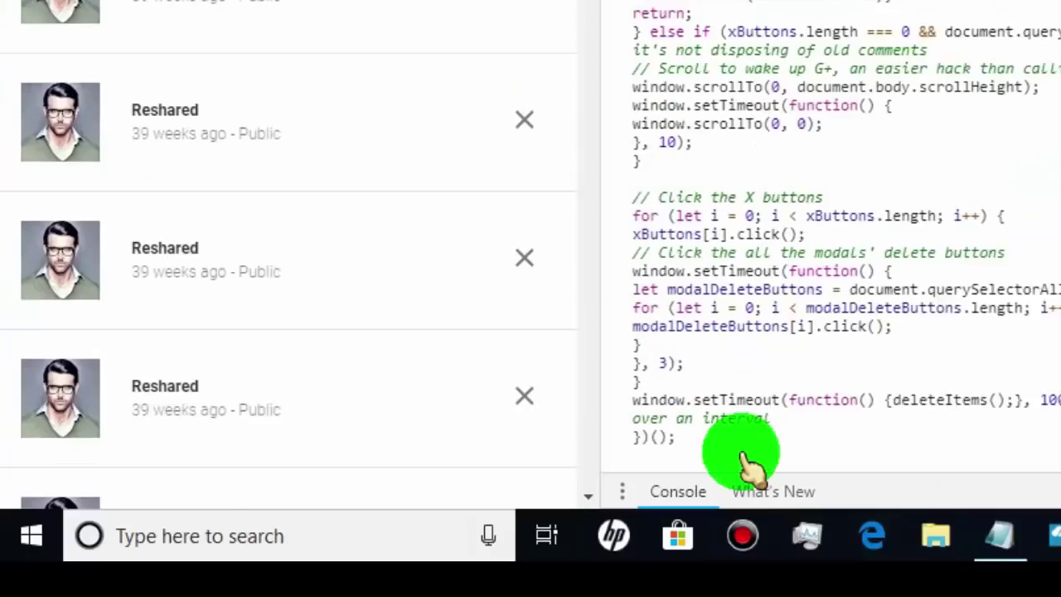
key(Return)
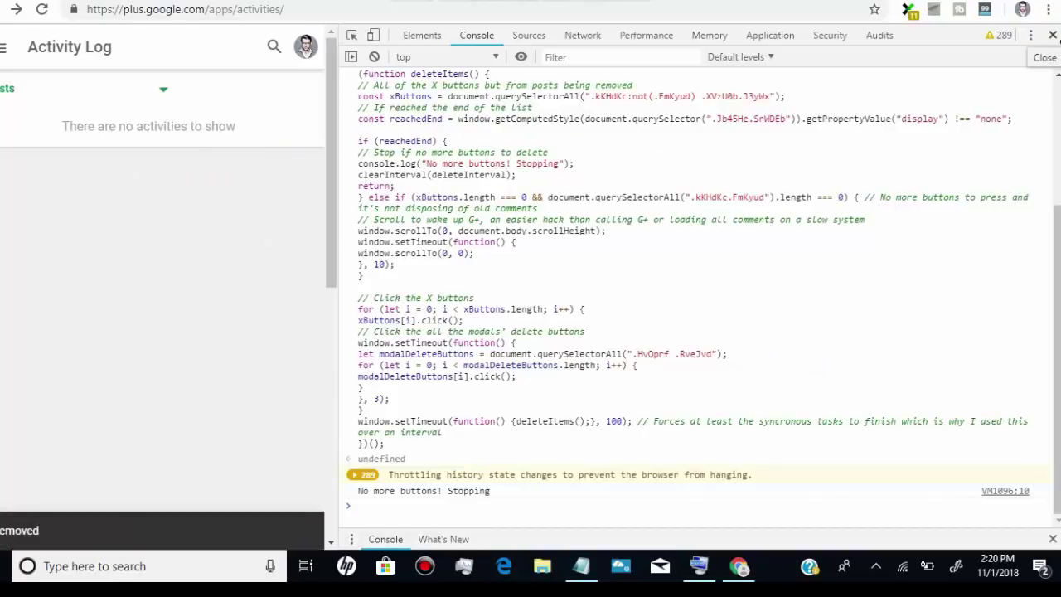
Close Chrome DevTools and reload the Activity Log to confirm it is empty
click(1054, 38)
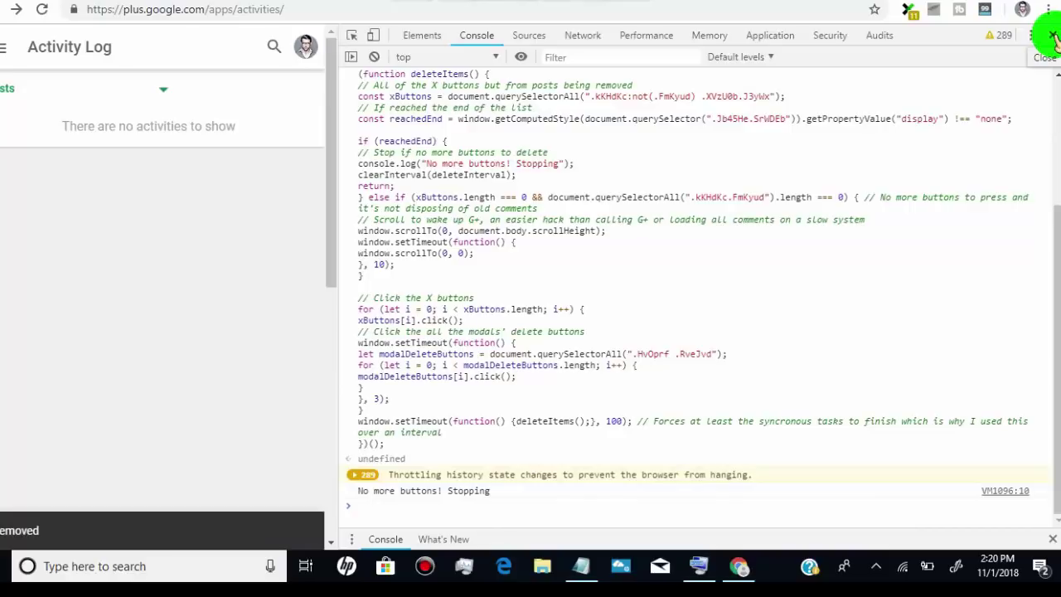
click(1053, 38)
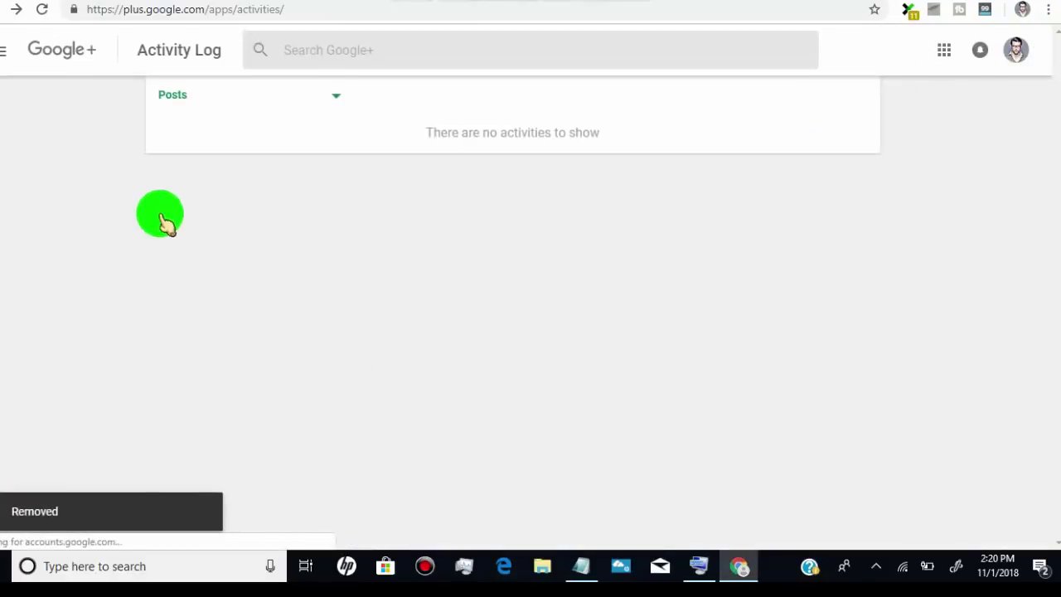
click(41, 12)
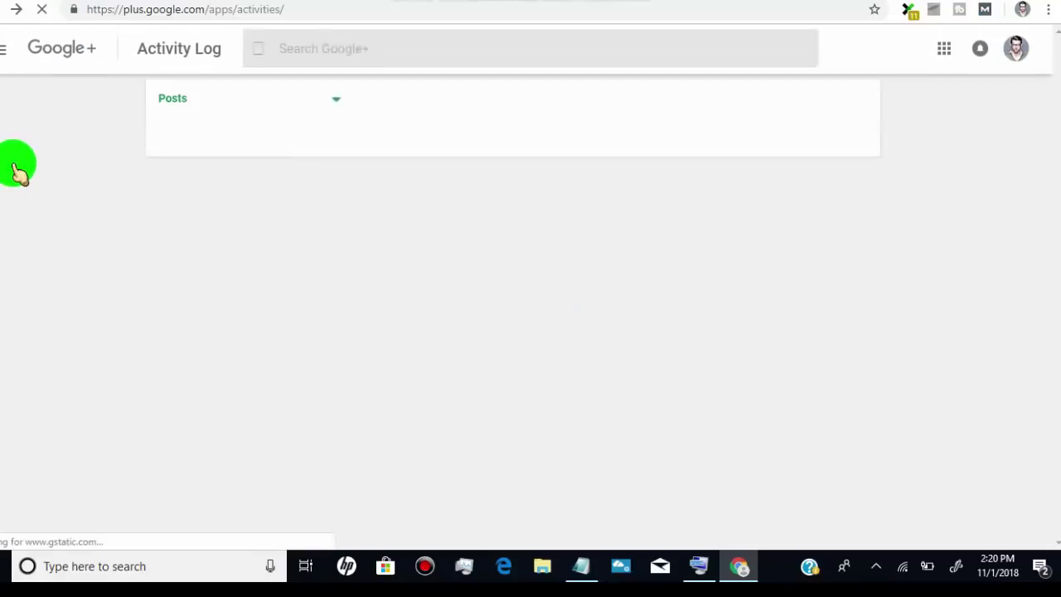
Go back to the profile, scroll the feed and reload it to confirm no posts remain
key(alt+Left)
scroll(183, 166, down, 5)
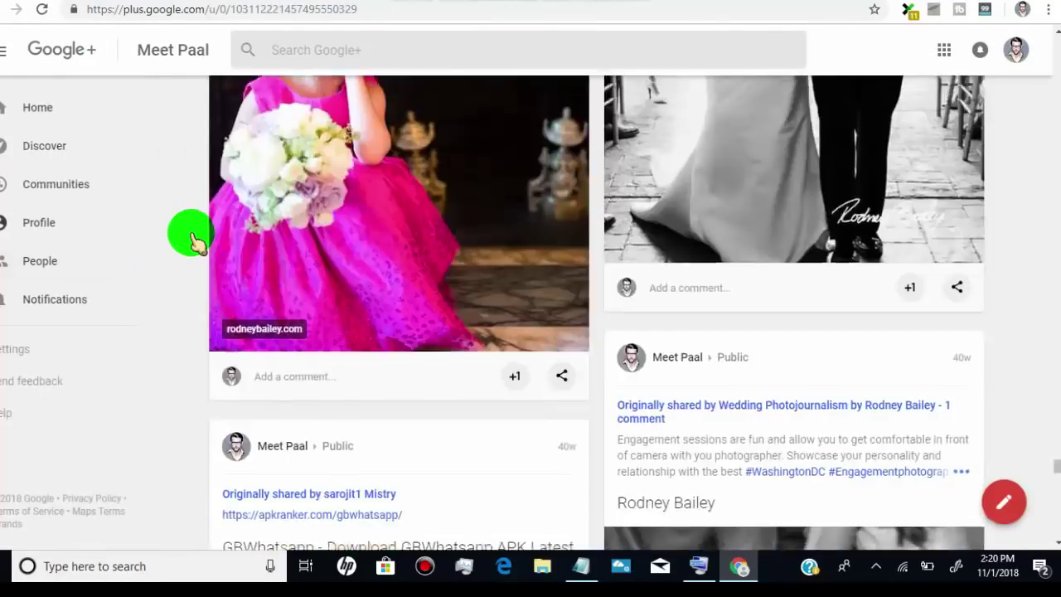
scroll(195, 233, down, 5)
scroll(201, 231, down, 5)
scroll(201, 231, down, 5)
scroll(201, 230, down, 5)
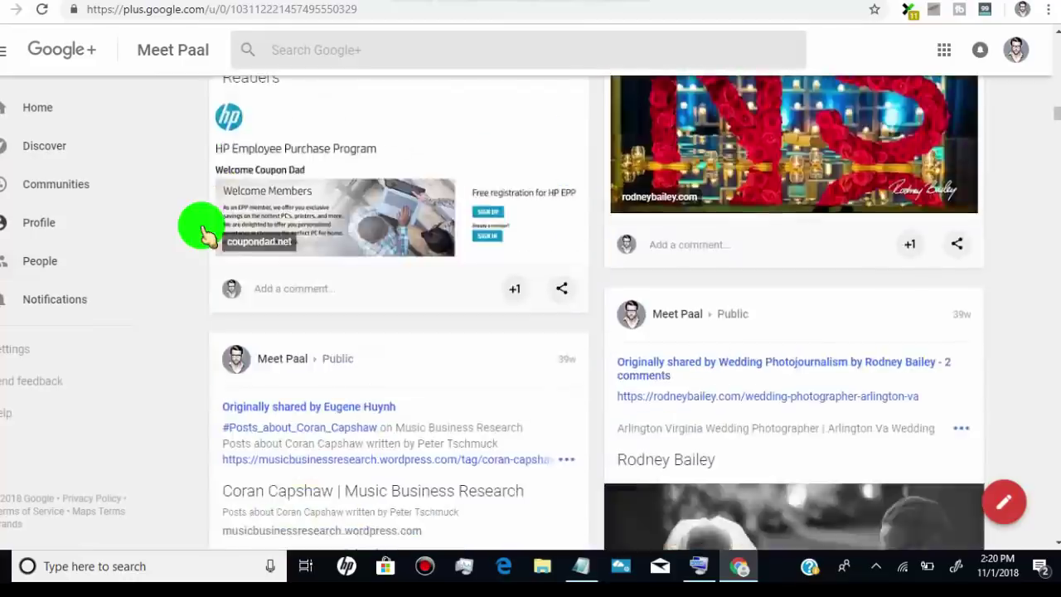
scroll(201, 230, down, 5)
key(Home)
scroll(202, 230, down, 3)
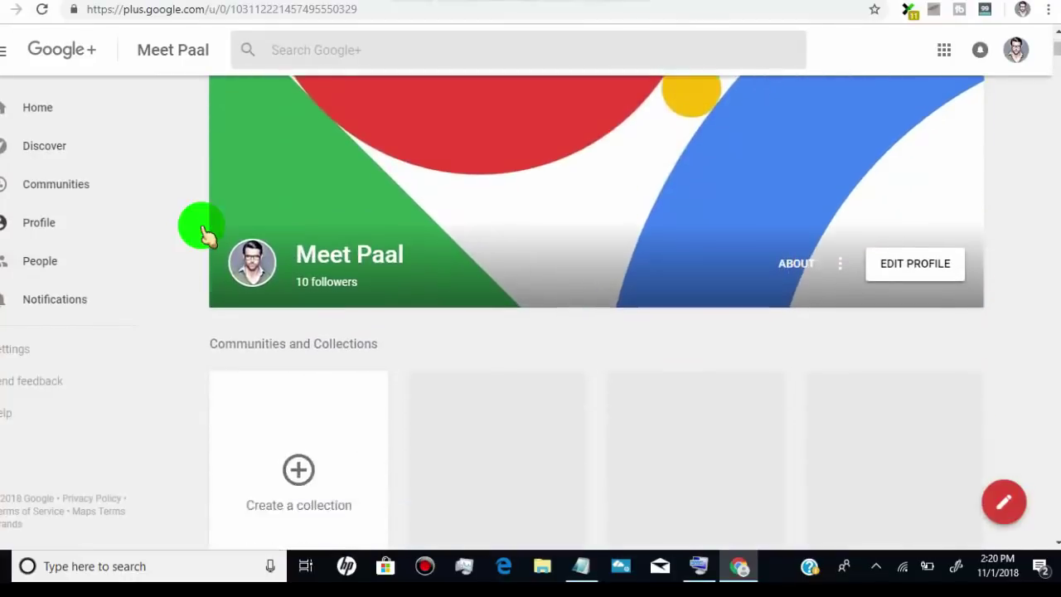
scroll(201, 230, down, 5)
scroll(202, 230, down, 2)
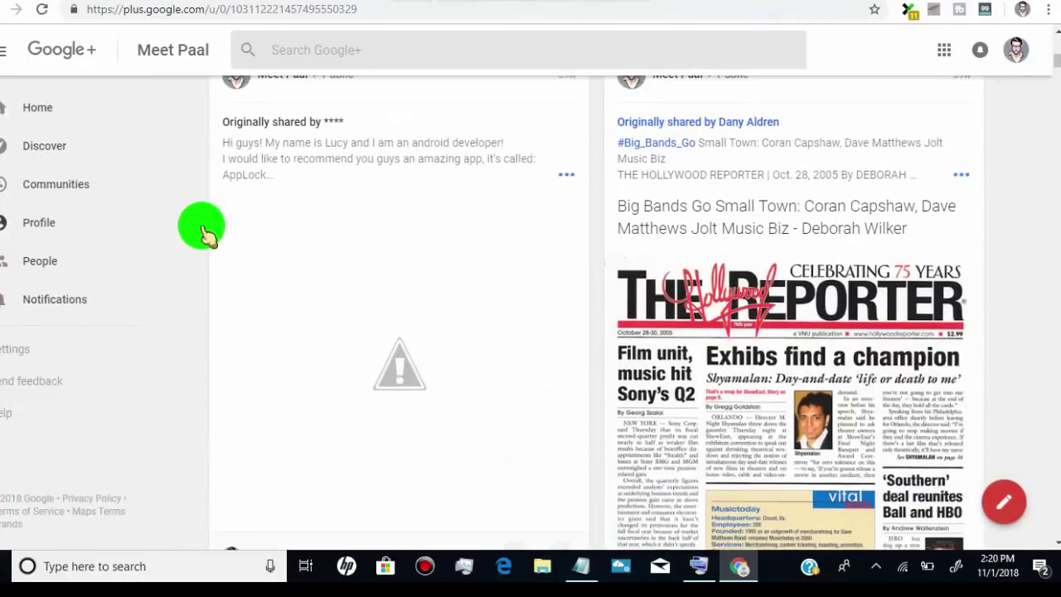
click(42, 10)
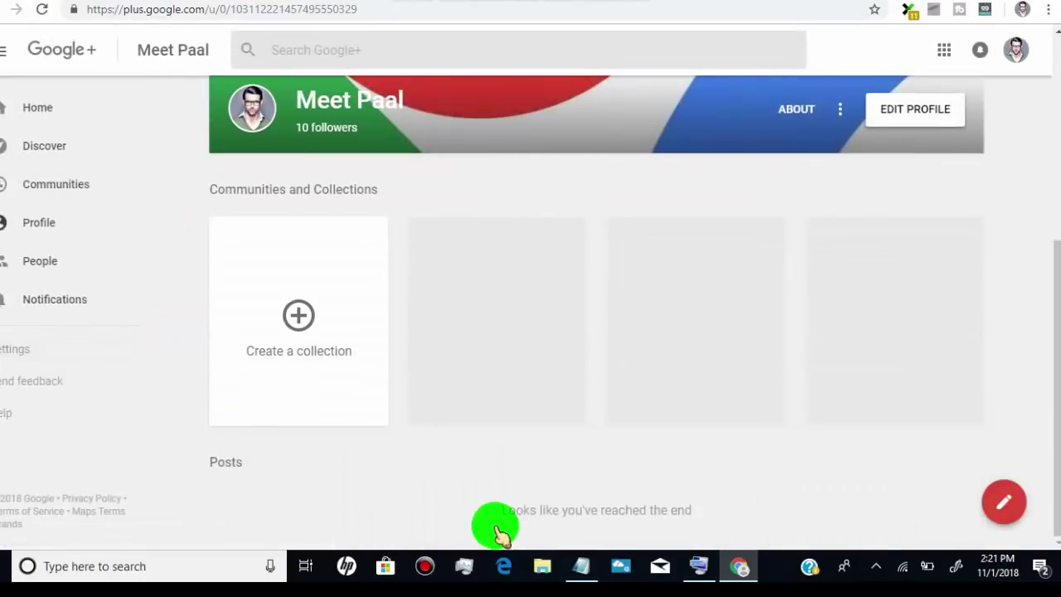
scroll(682, 440, up, 2)
scroll(682, 441, down, 2)
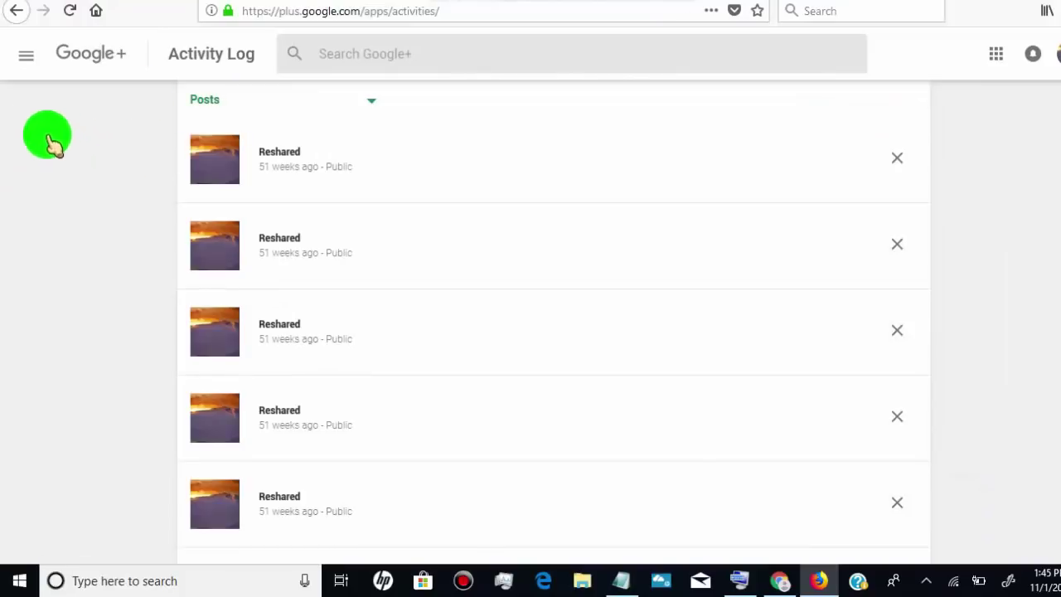
Filter the Activity Log to Posts and open Firefox's developer tools via Inspect Element
click(370, 101)
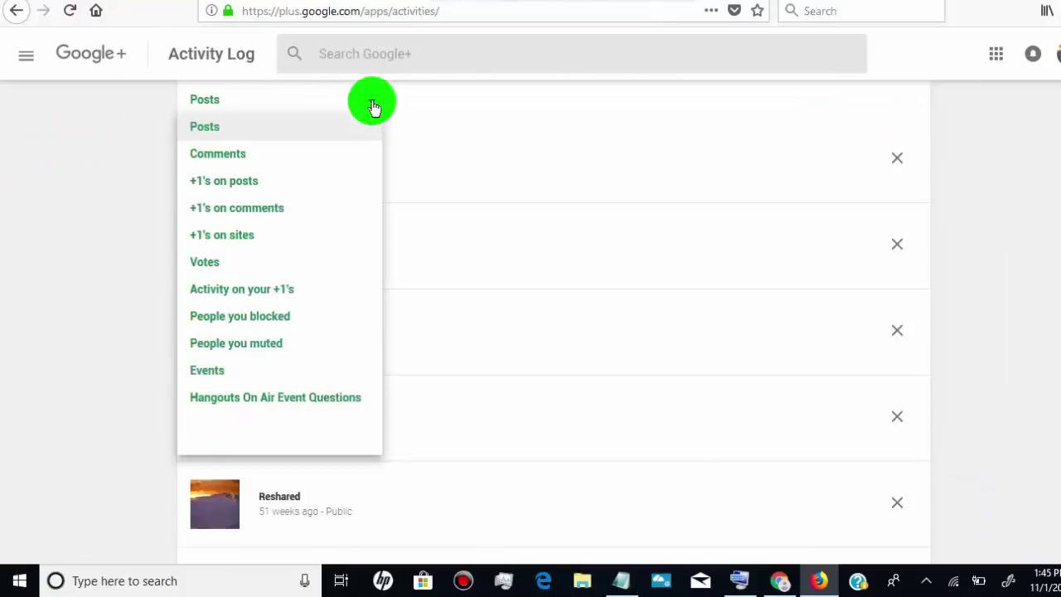
click(249, 135)
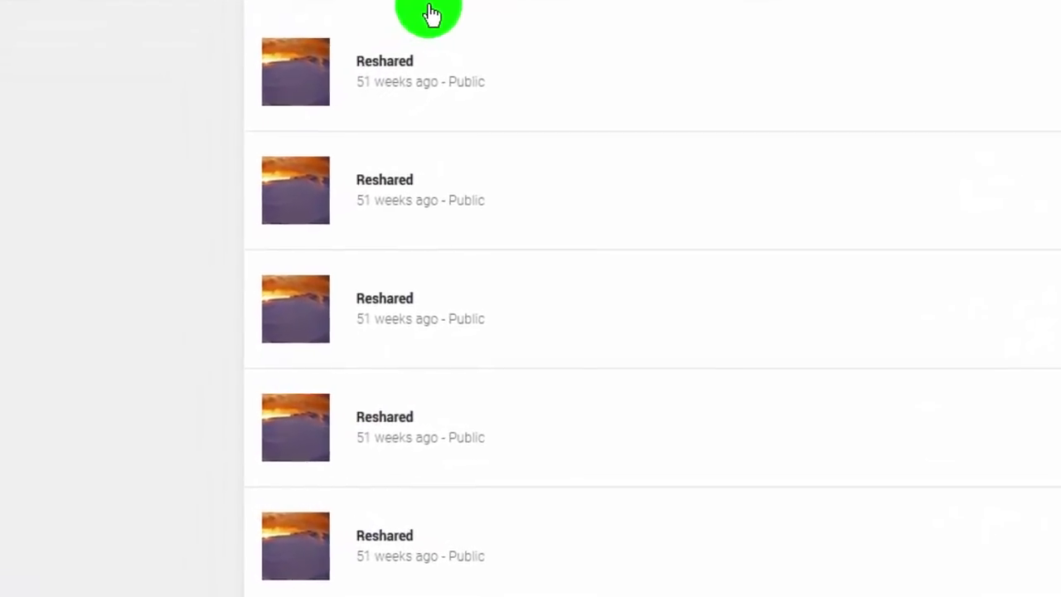
right_click(55, 72)
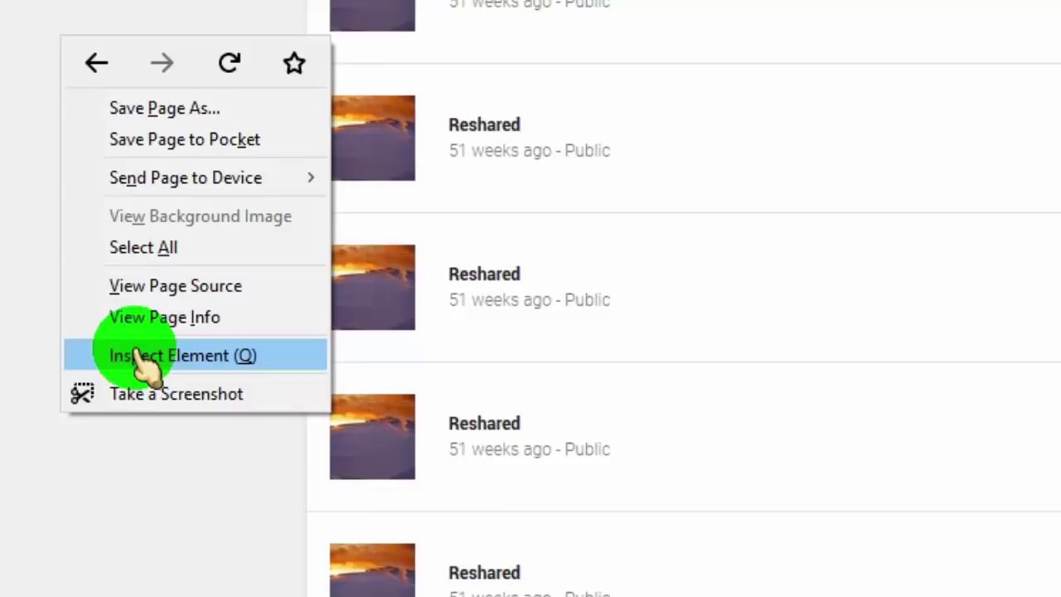
click(145, 356)
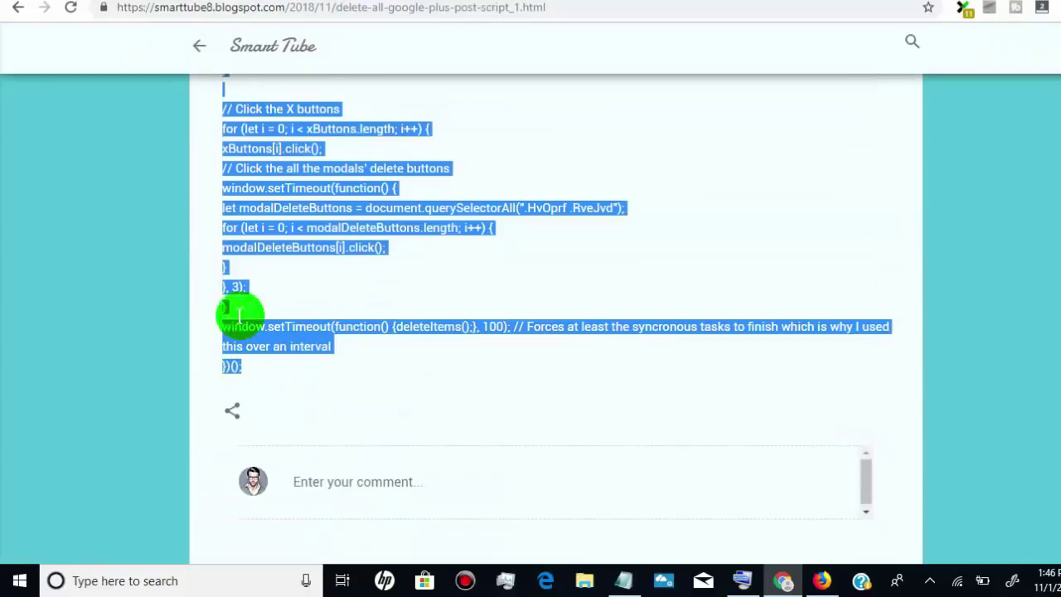
Copy the selected deletion script from the Blogger post and return to the Firefox window
right_click(249, 209)
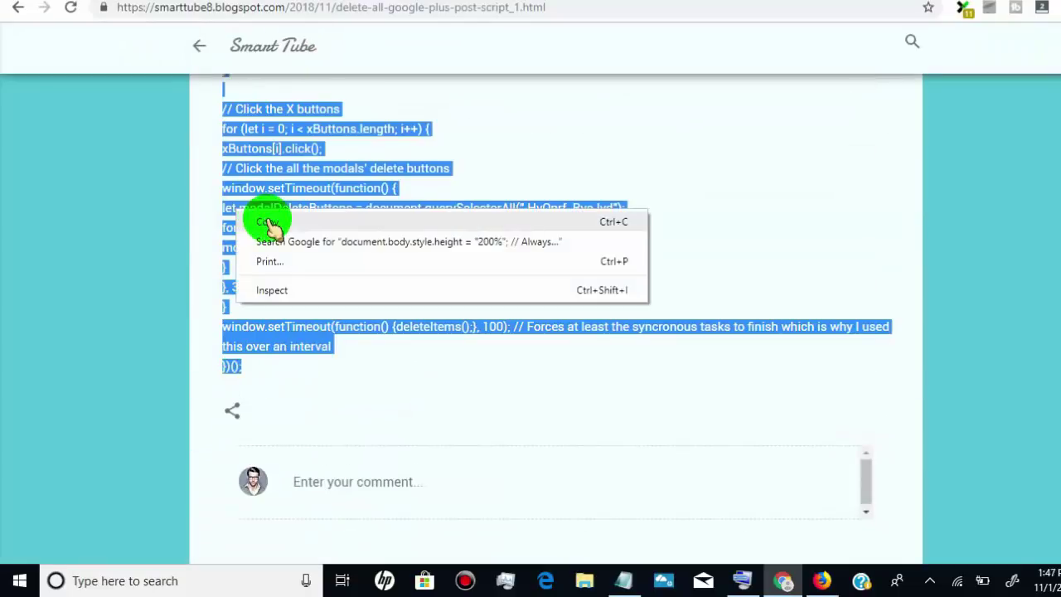
click(274, 220)
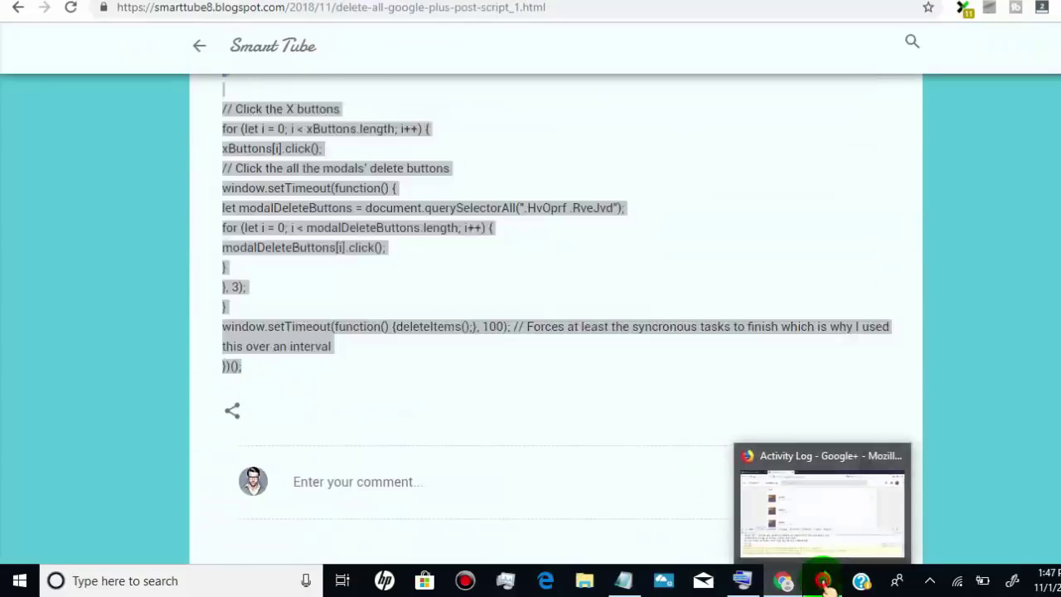
click(825, 580)
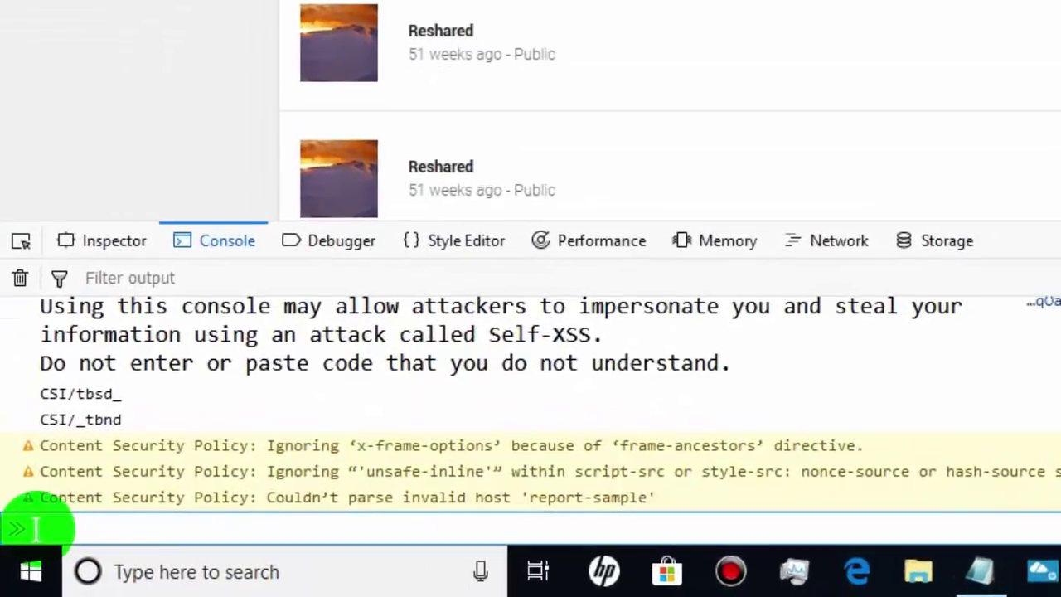
Paste the deletion script into the Firefox console and run it
right_click(37, 528)
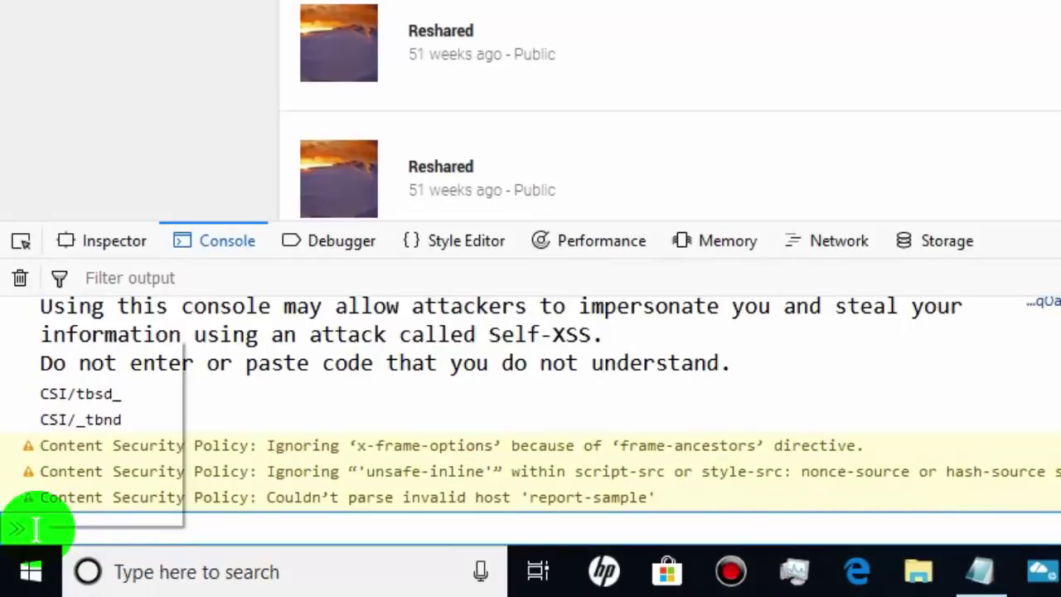
click(112, 444)
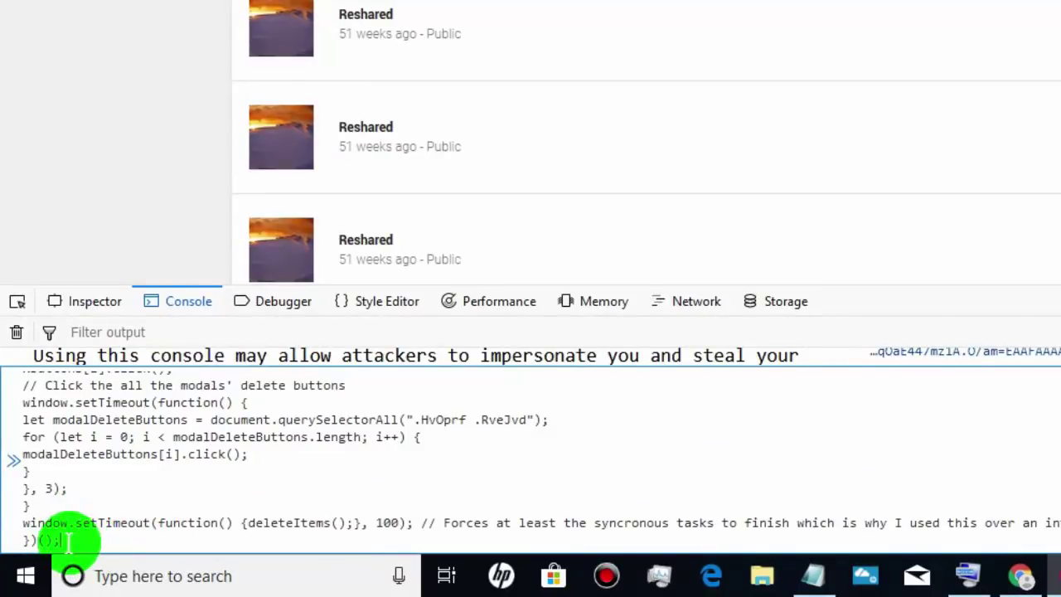
click(66, 541)
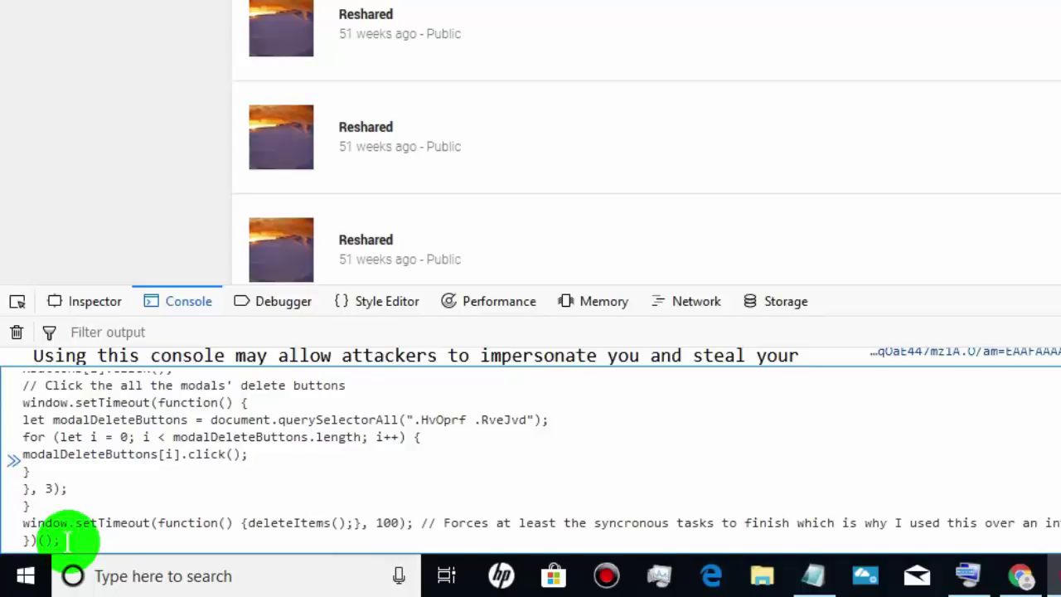
key(Return)
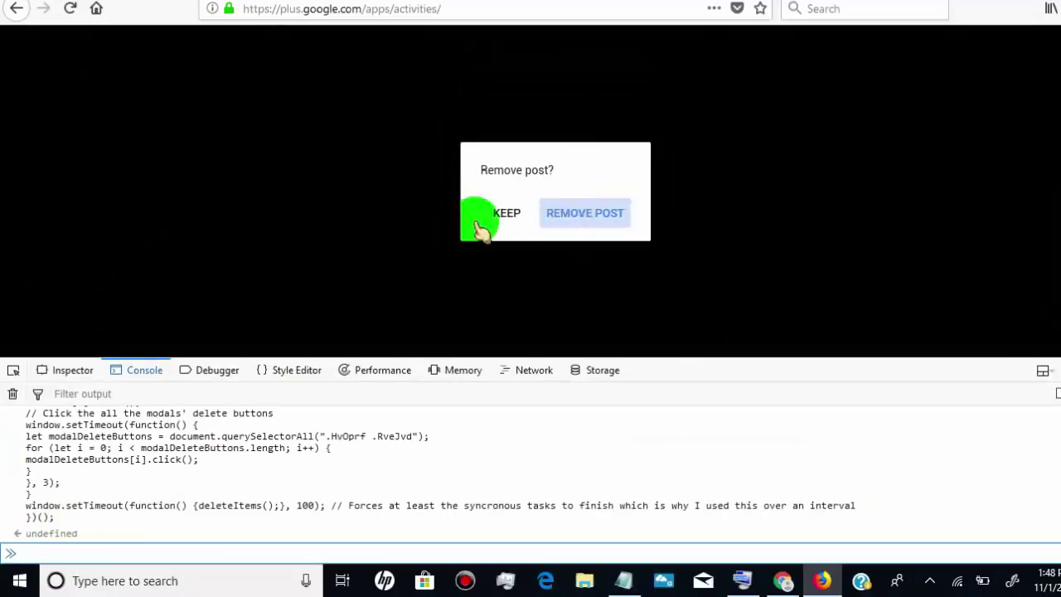
Confirm REMOVE POST on each of the four removal dialogs
click(584, 214)
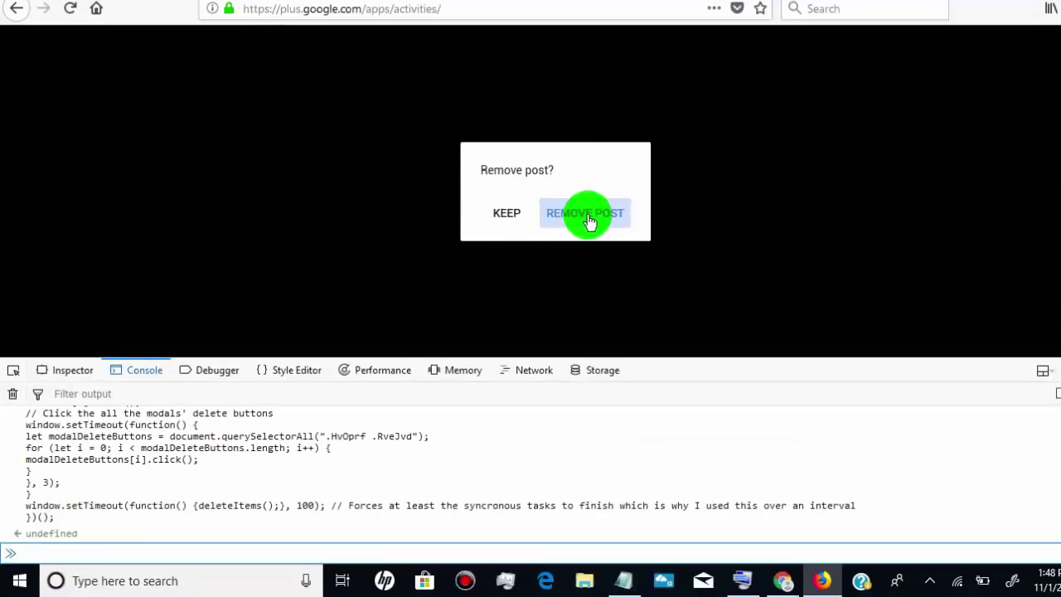
click(976, 78)
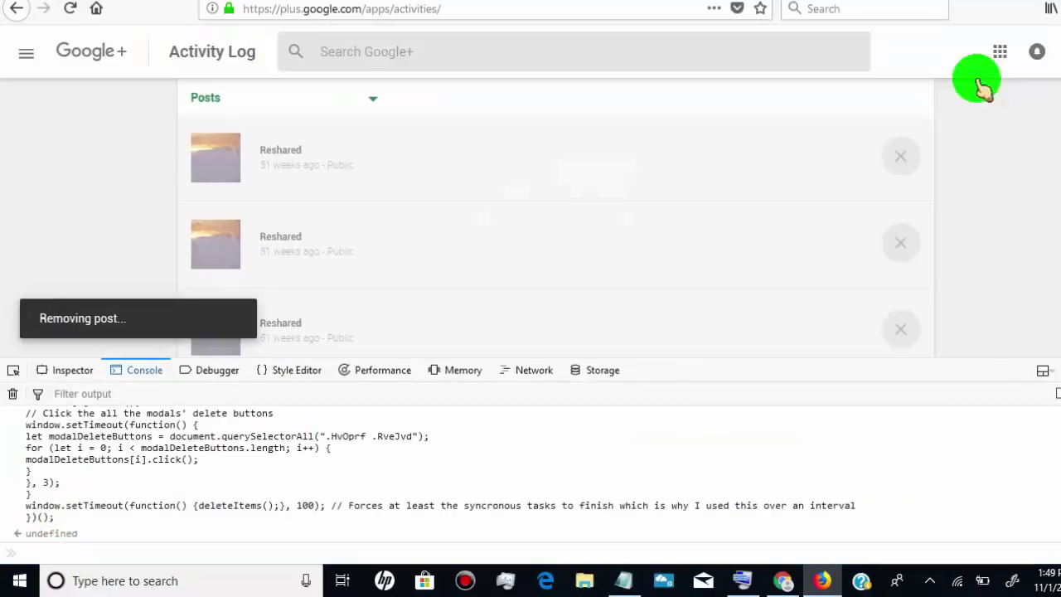
click(75, 249)
click(634, 220)
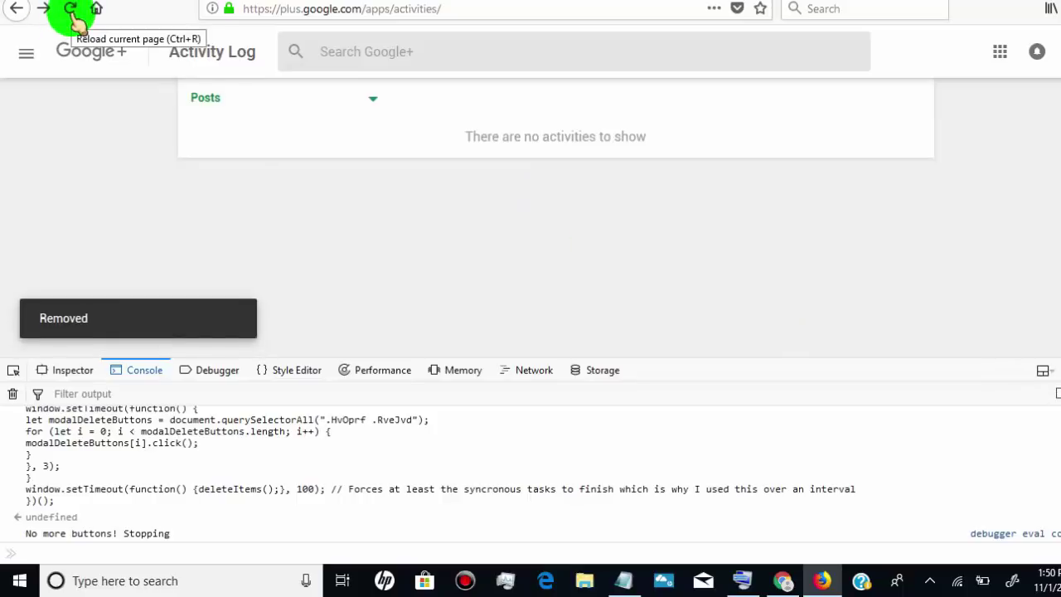
Reload the Activity Log, close the developer tools with F12, and check the Posts filter
click(71, 10)
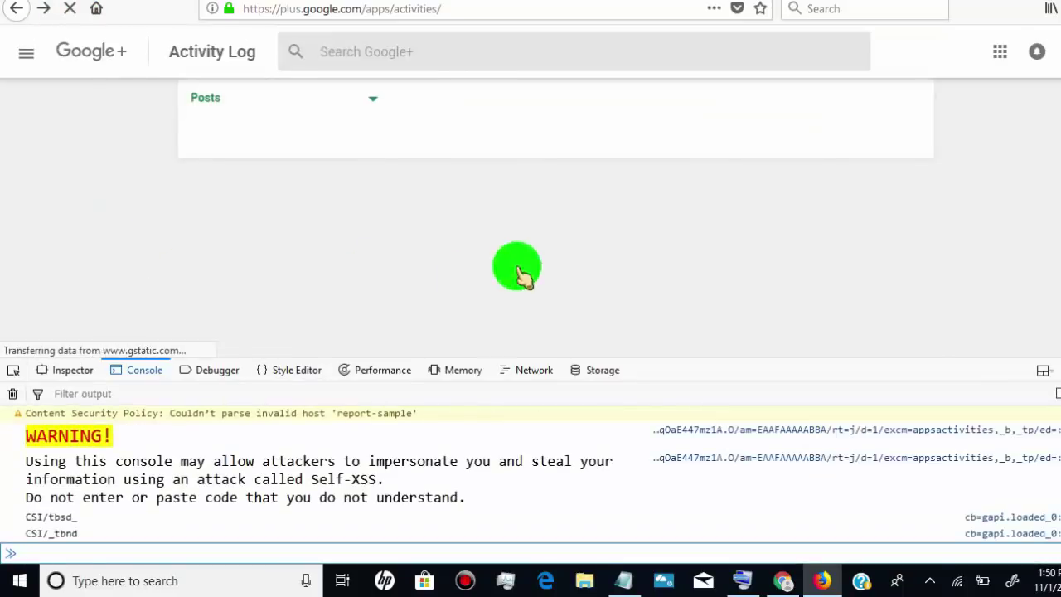
key(F12)
click(372, 101)
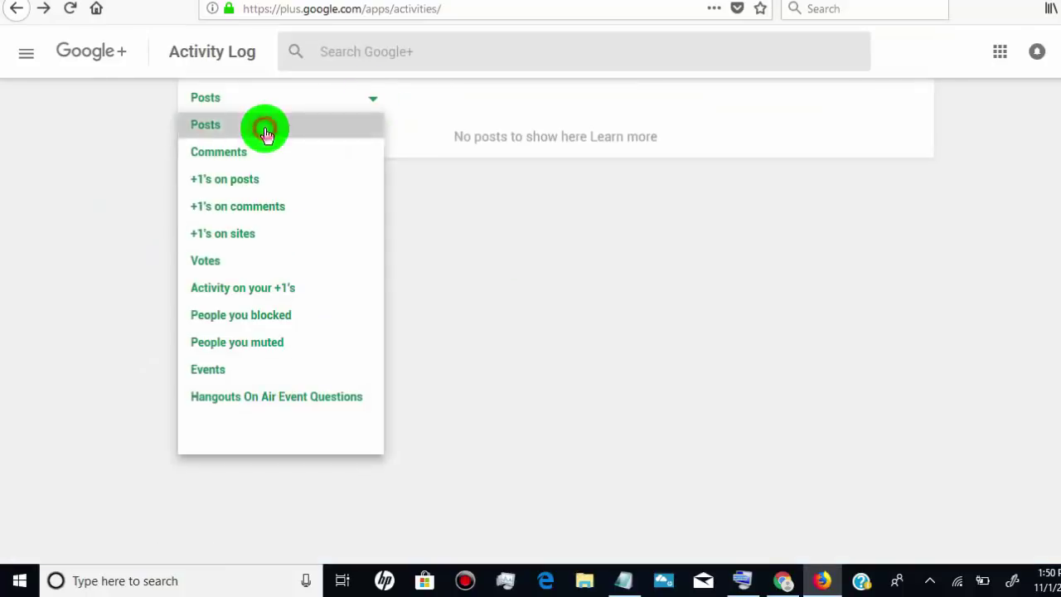